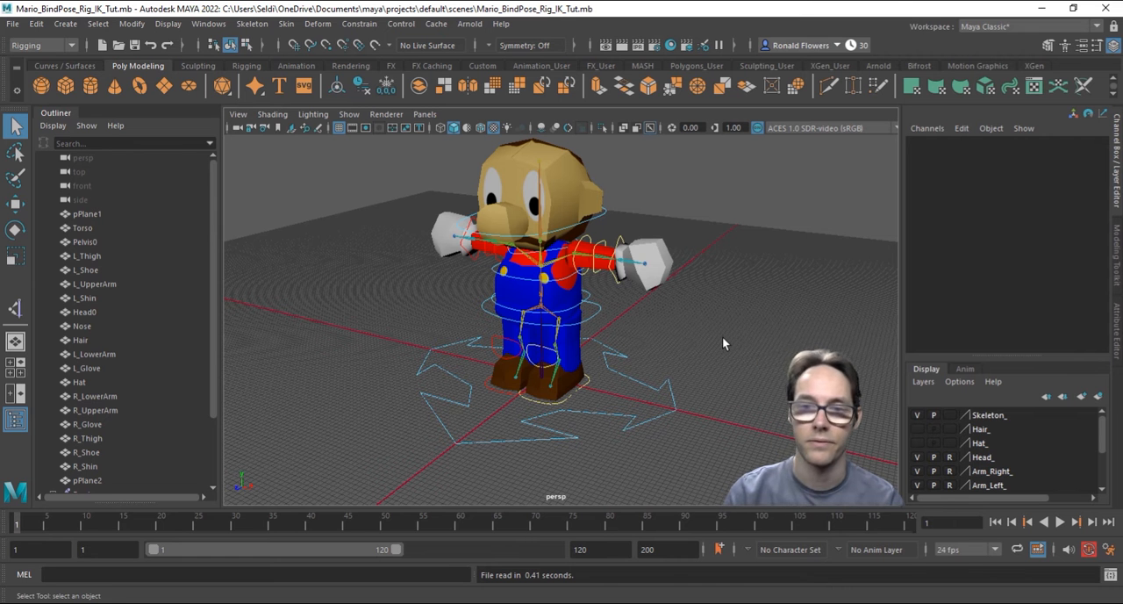
Step: Try lowering the pelvis control to test the rig, and undo the move
mouse_move(715, 306)
alt+mouse_down()
mouse_move(699, 308)
mouse_move(705, 323)
alt+mouse_up()
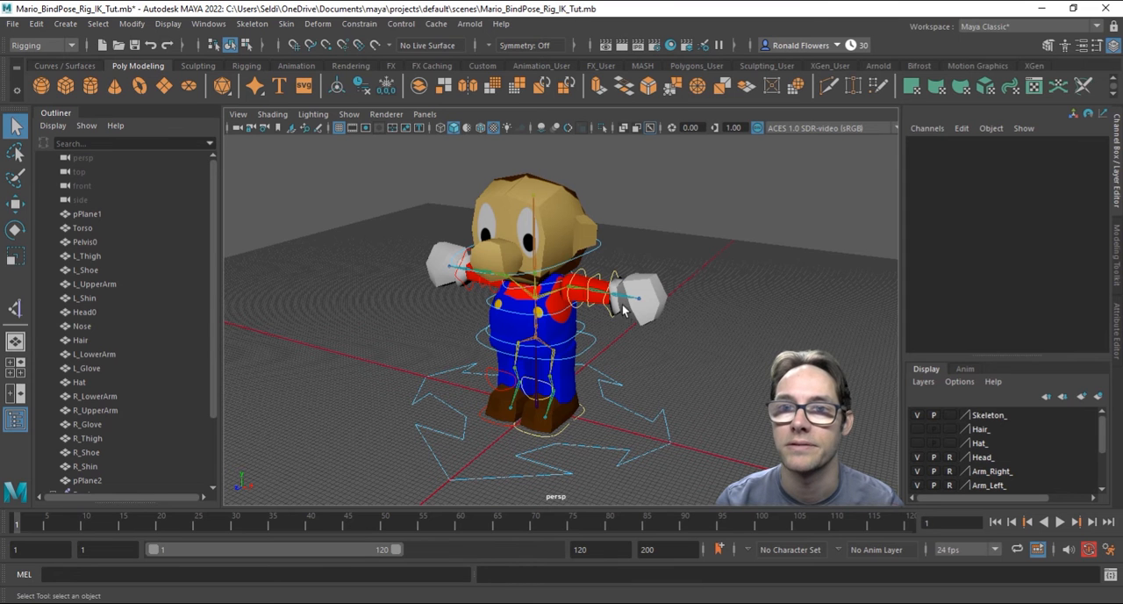
click(594, 339)
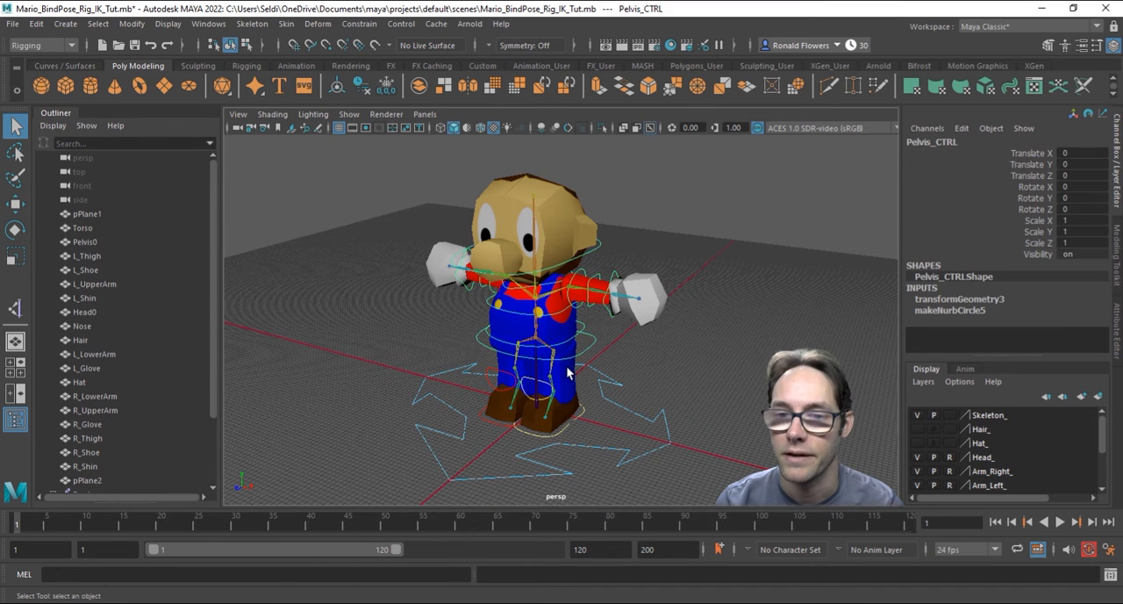
key(w)
drag(535, 274, 513, 290)
key(ctrl+z)
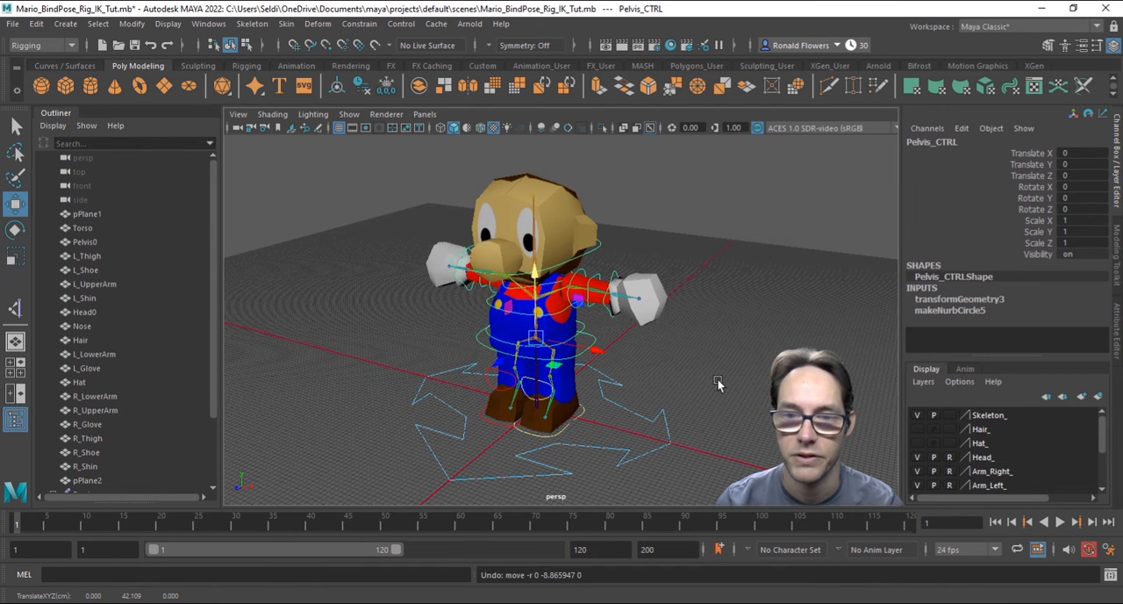
Step: Save the scene under the new name Mario_Idle_Rig_IK_Tut.mb
click(13, 24)
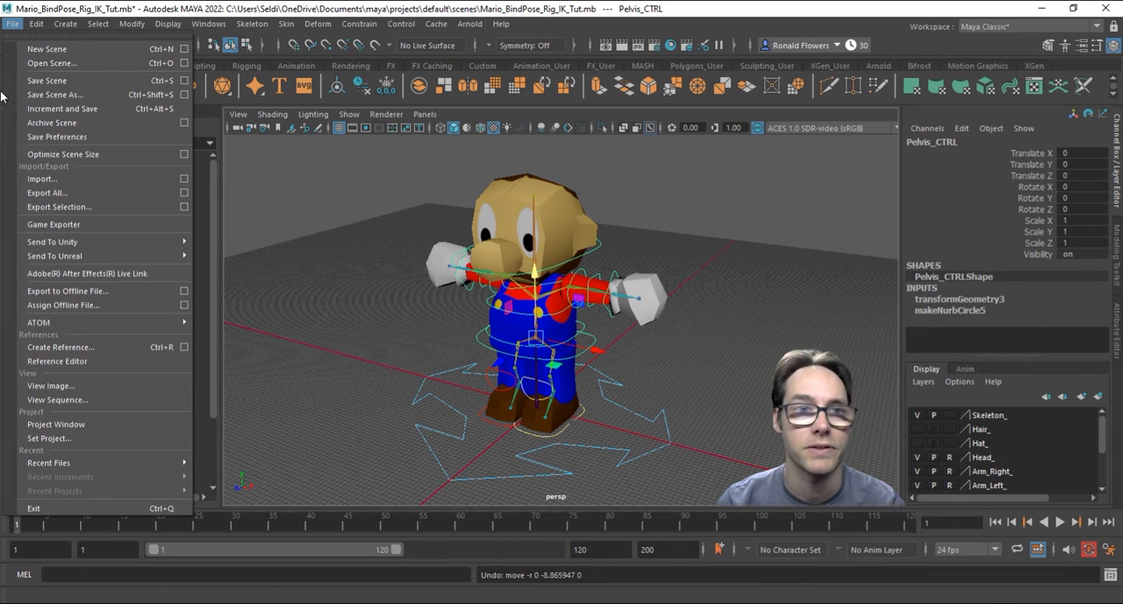
click(63, 95)
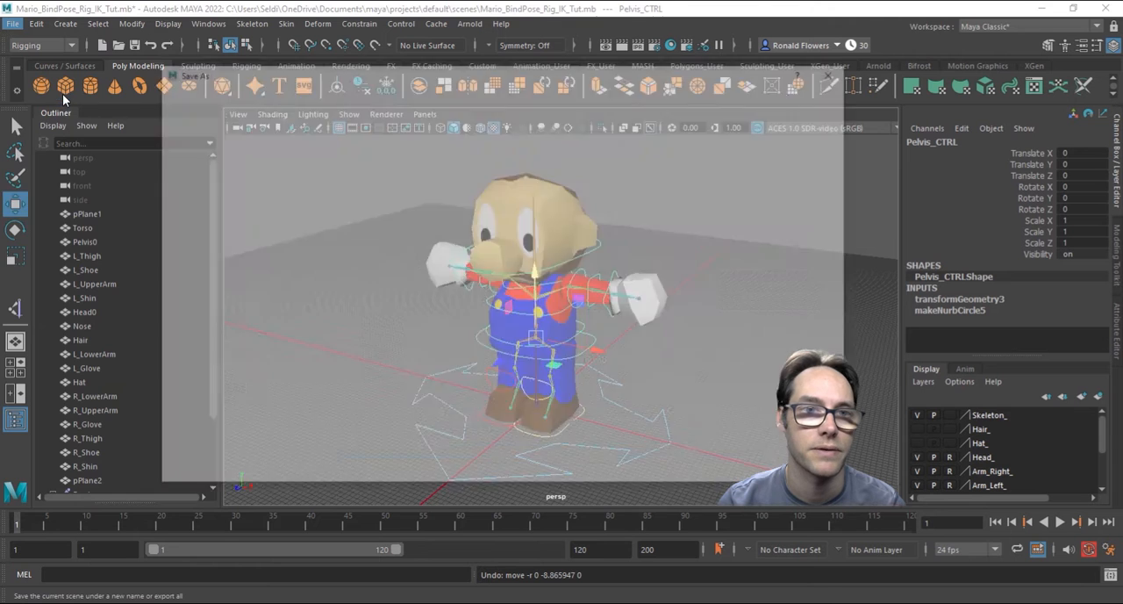
click(333, 449)
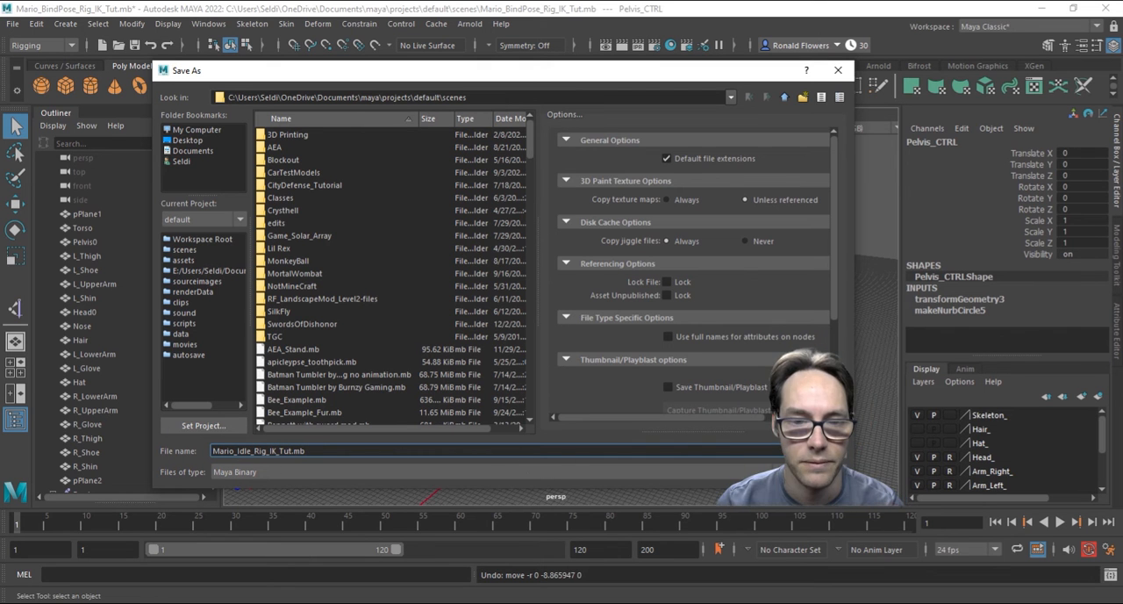
key(Return)
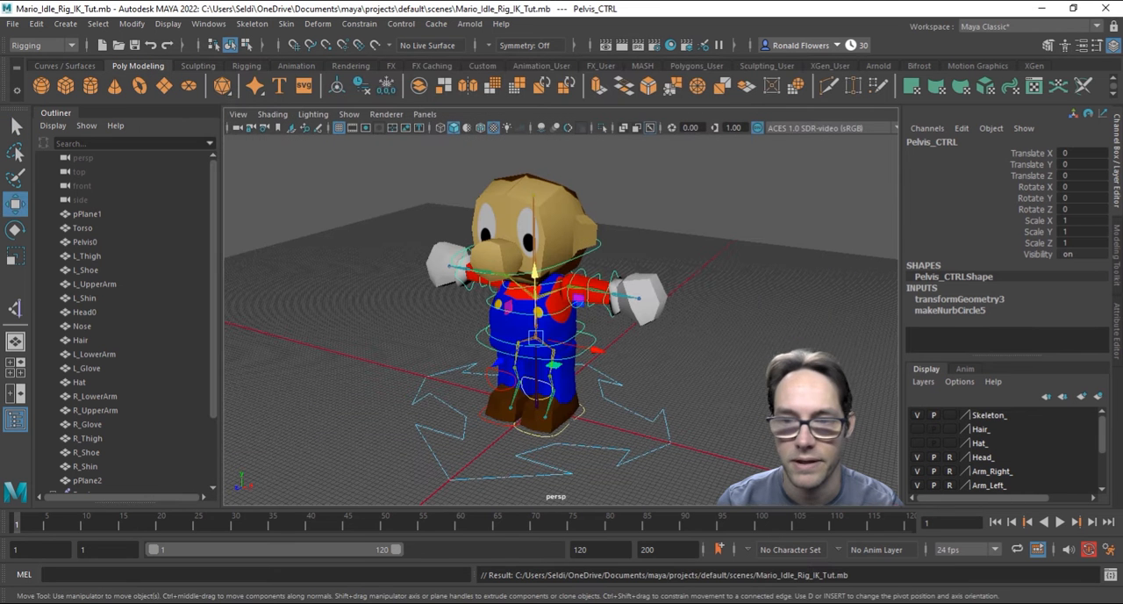
Step: Clear the selection and set the animation end frame to 60
click(710, 410)
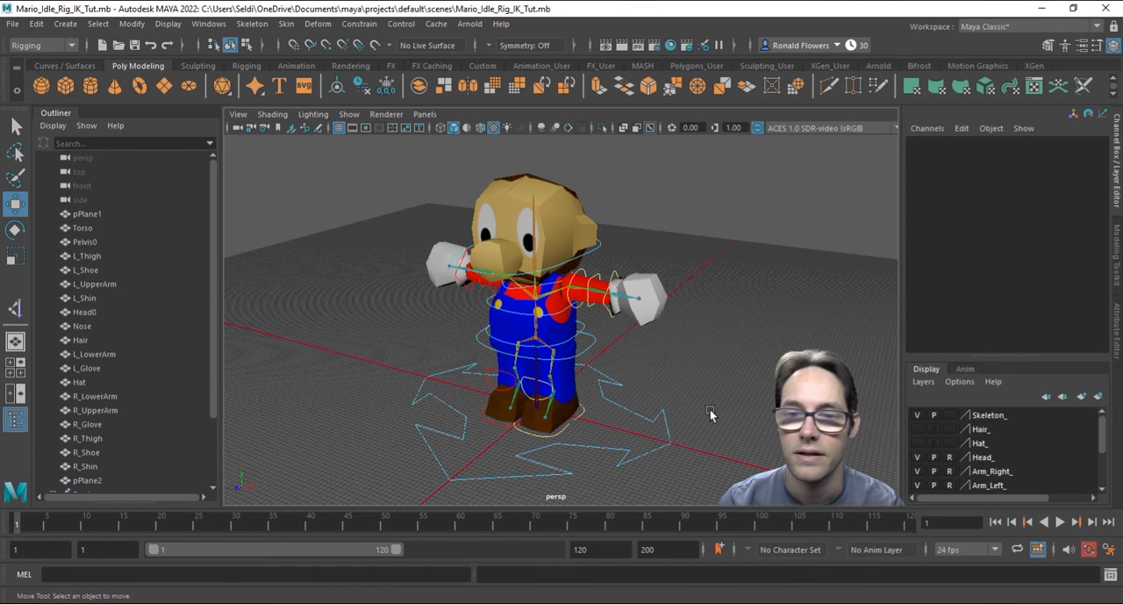
scroll(713, 412, up, 5)
alt+drag(689, 411, 707, 413)
alt+drag(715, 370, 681, 364)
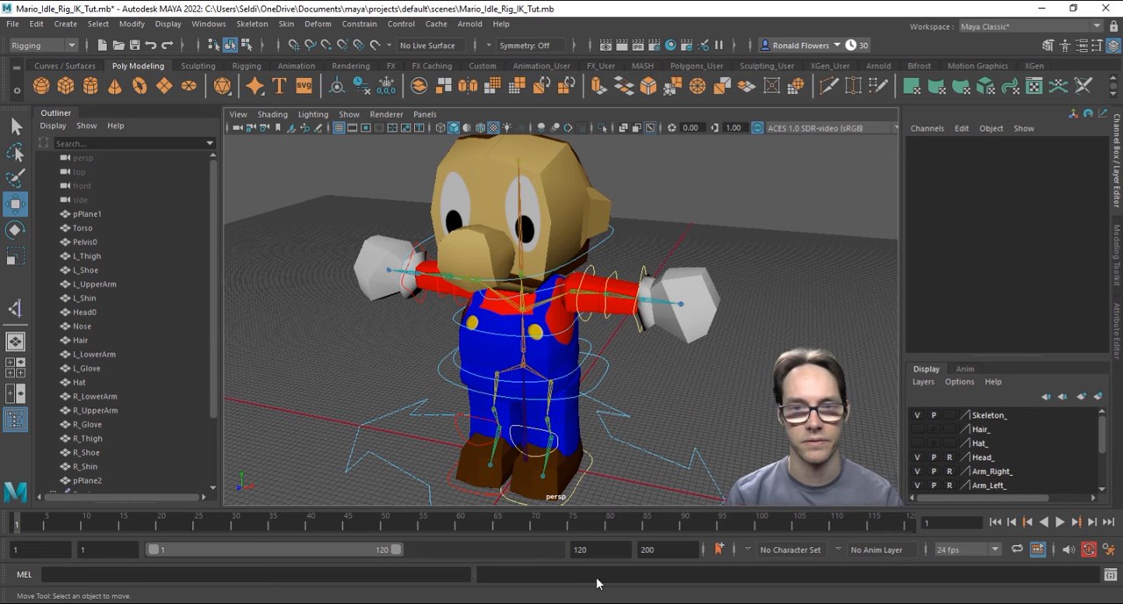
drag(651, 551, 625, 551)
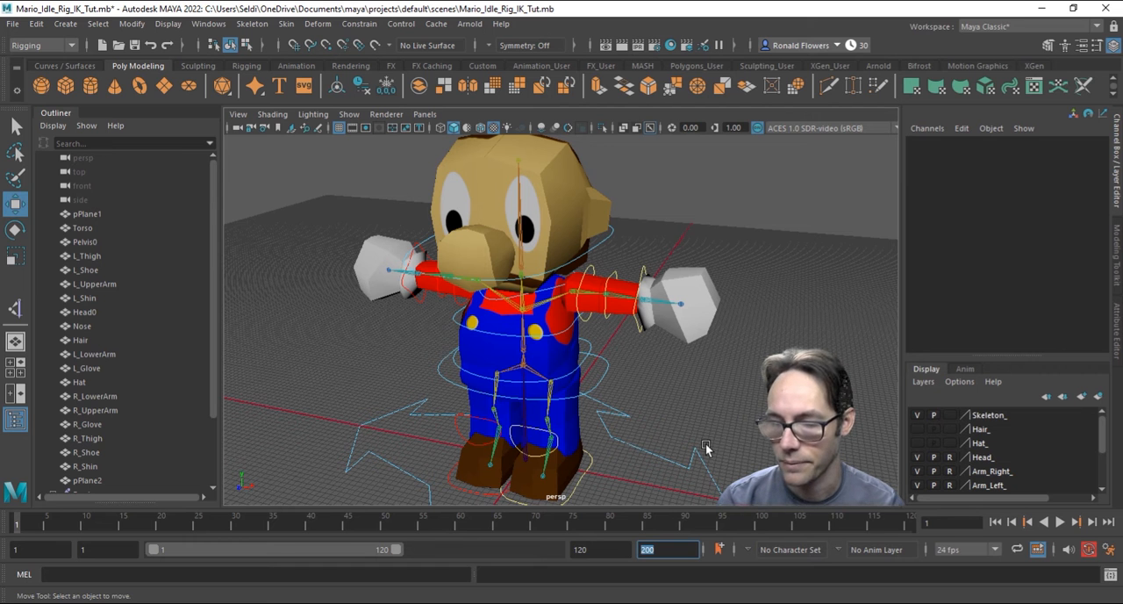
text(60)
key(Return)
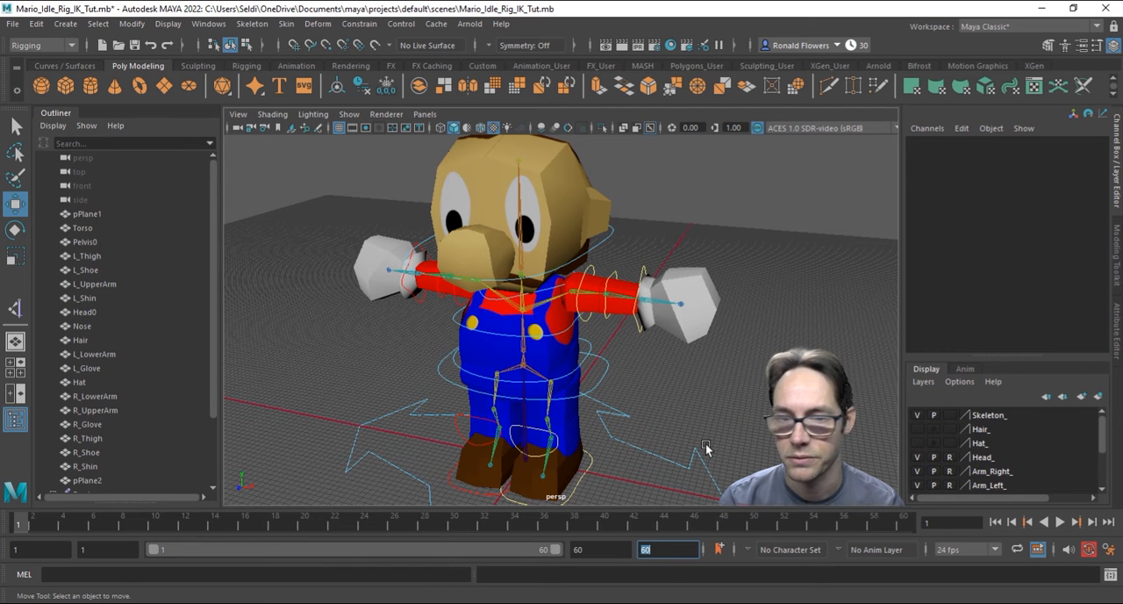
Step: Rotate the left shoulder control to about -69 degrees in Z so the arm hangs beside the body
alt+drag(525, 406, 515, 365)
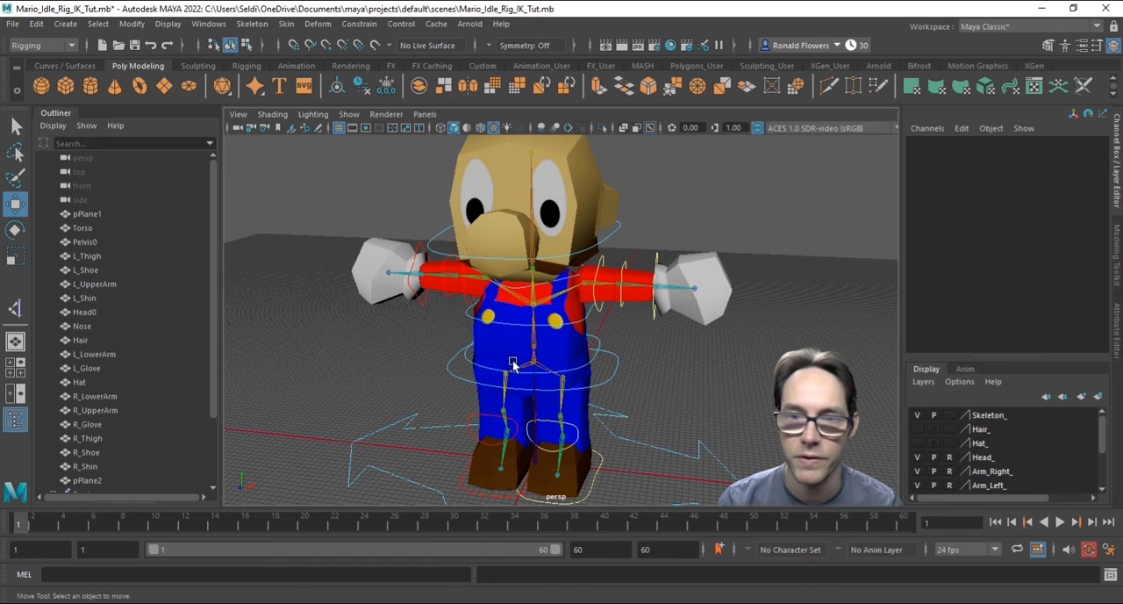
click(597, 307)
click(619, 354)
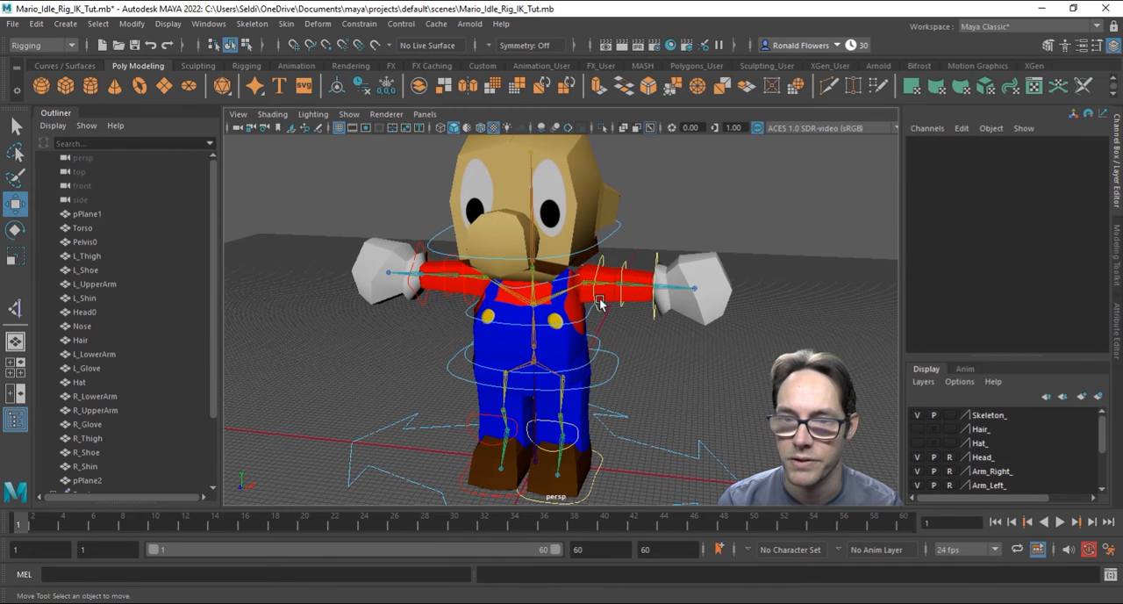
click(594, 300)
key(e)
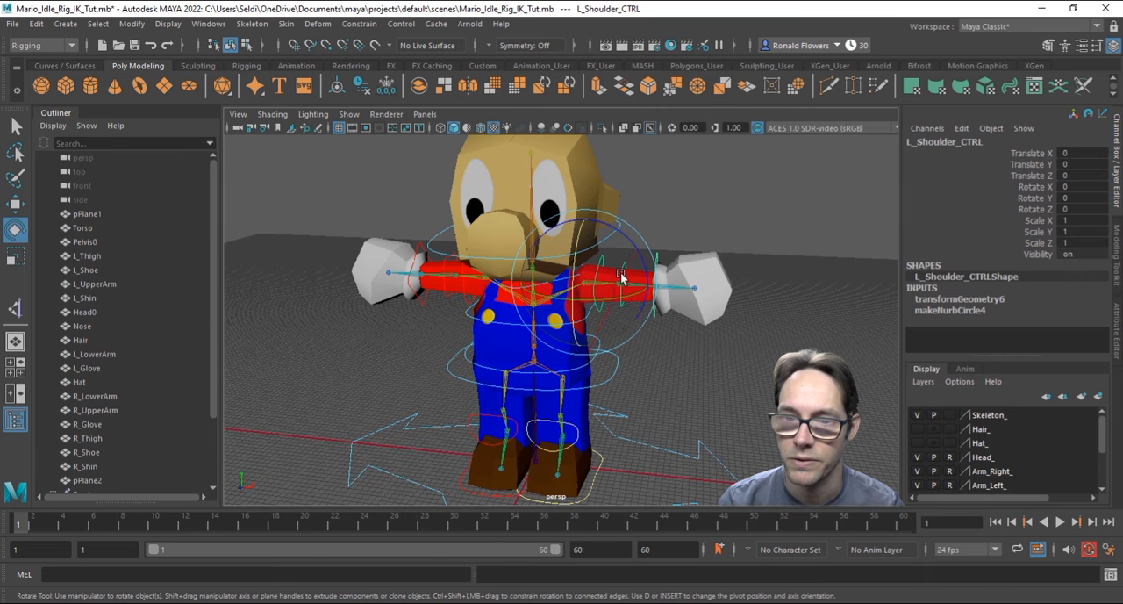
drag(623, 285, 644, 317)
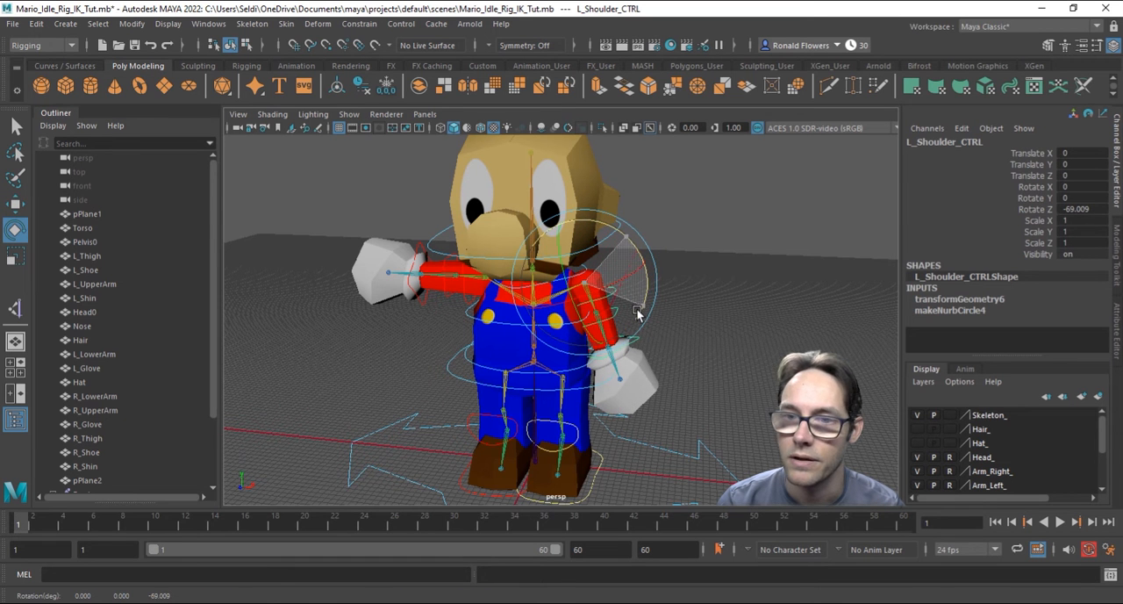
Step: Rotate the right shoulder control to about 70 degrees in Z so the arm hangs beside the body
alt+drag(564, 364, 513, 275)
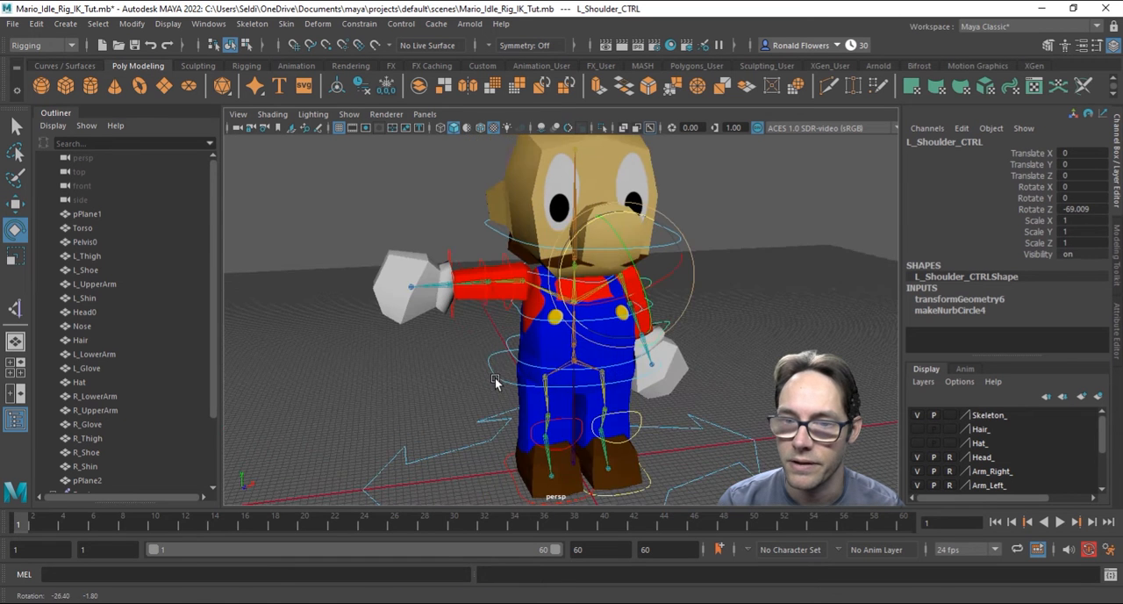
click(507, 259)
drag(491, 237, 466, 305)
alt+drag(654, 408, 573, 436)
Step: Select the whole control hierarchy from MainCTRL through R_Knee_CTRL and set keyframes at frames 1 and 60
scroll(157, 402, down, 2)
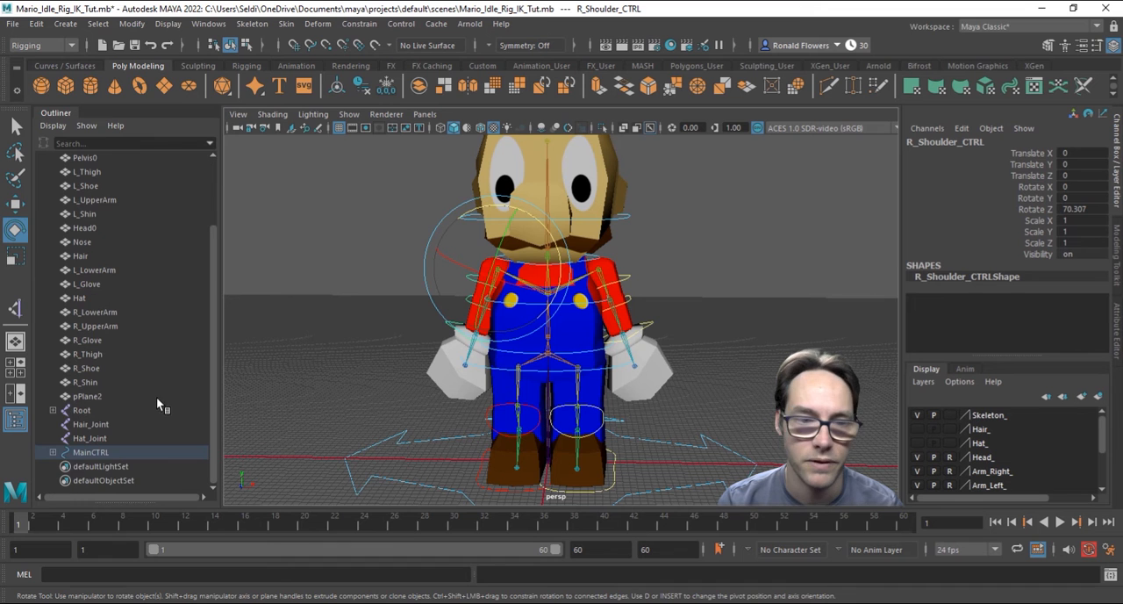
shift+click(53, 452)
scroll(132, 435, down, 6)
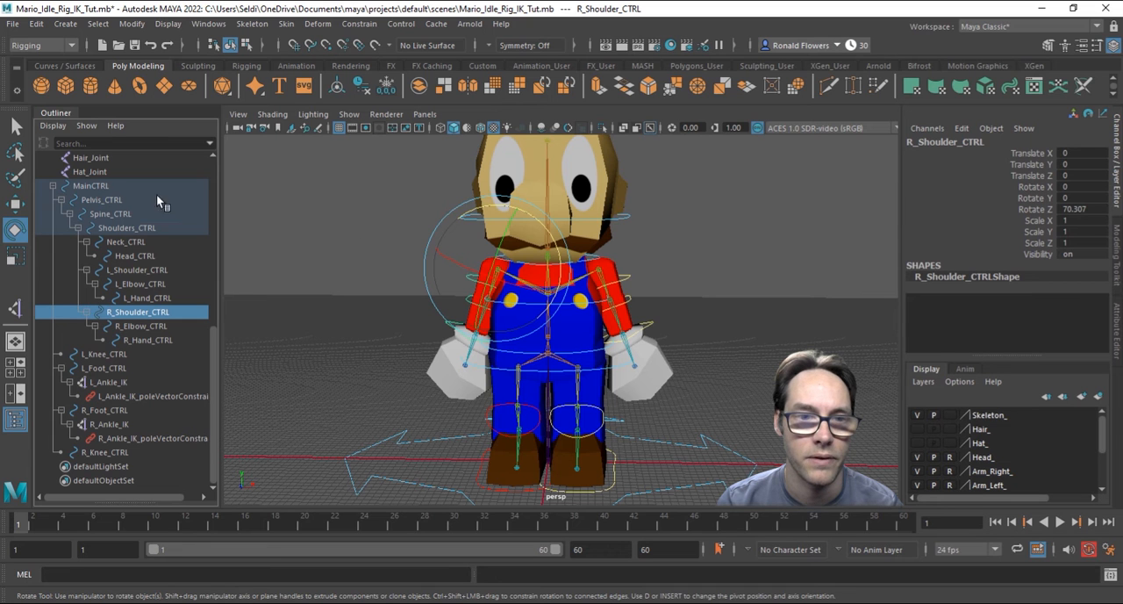
click(122, 187)
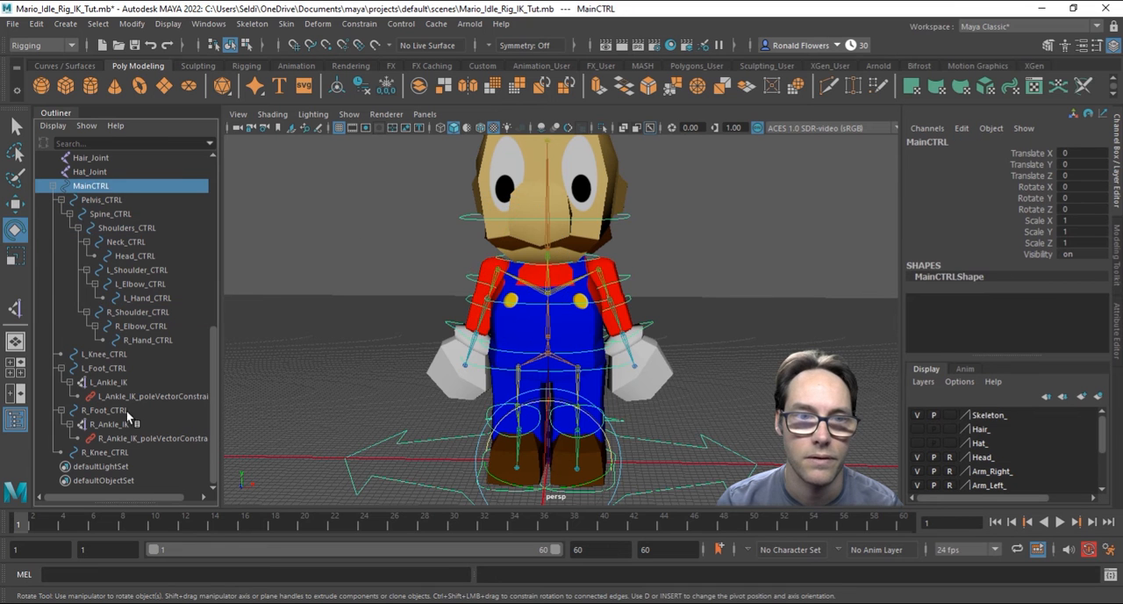
shift+click(122, 453)
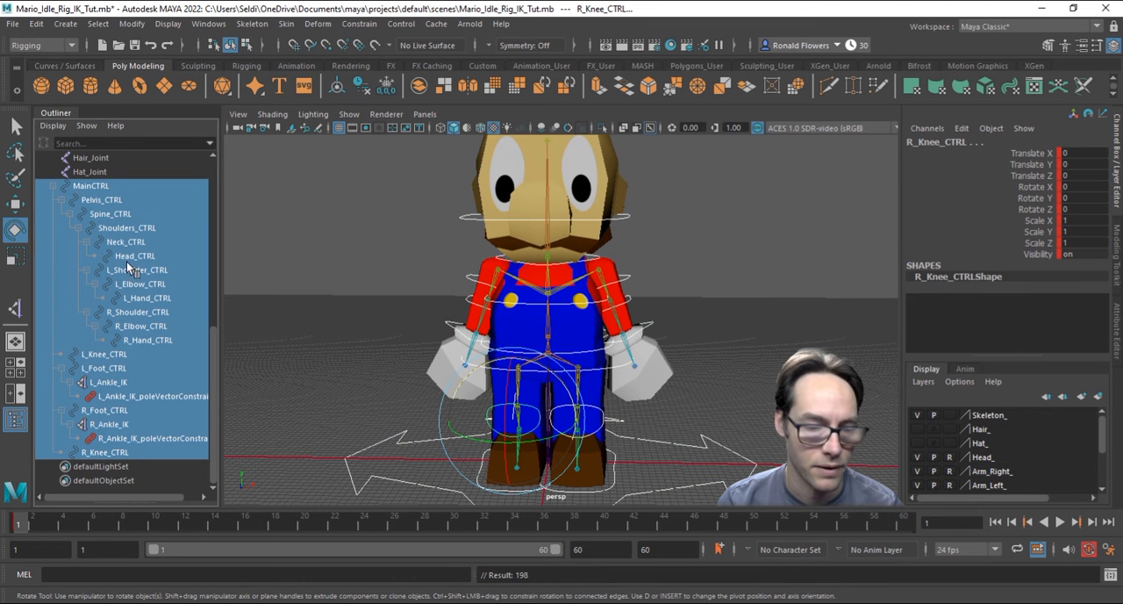
click(904, 524)
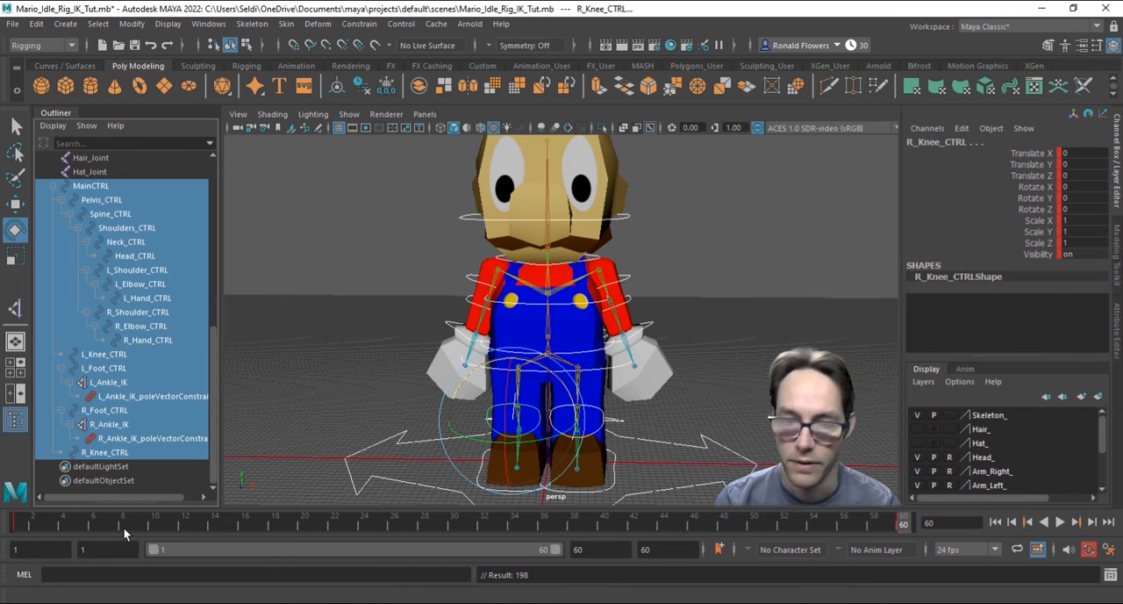
Step: At frame 30, rotate the left and right shoulder controls slightly to swing both arms outward
click(454, 519)
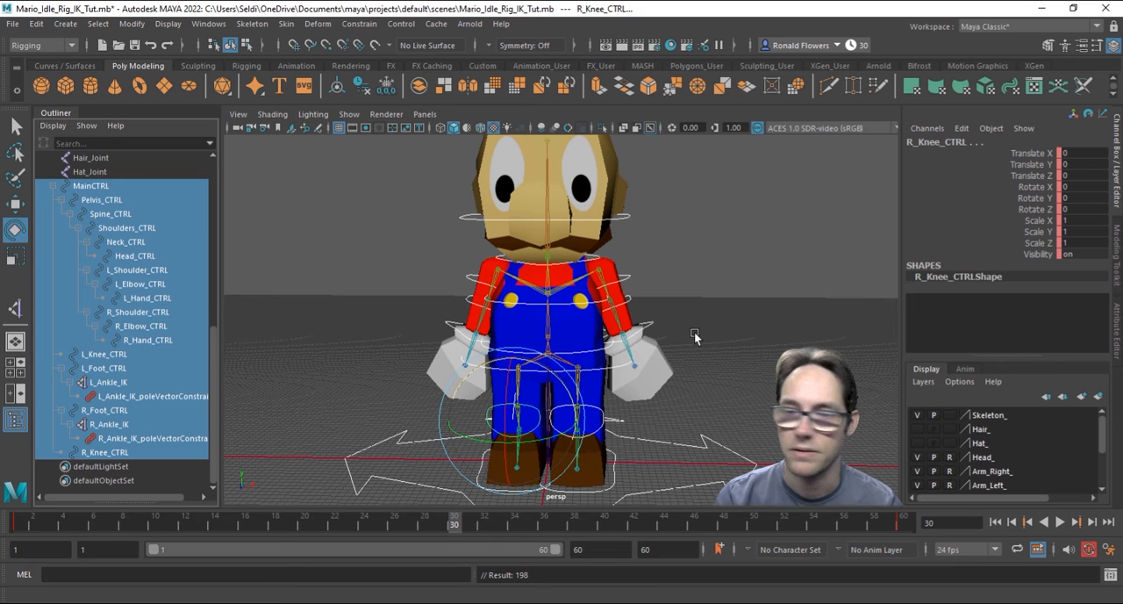
click(641, 228)
drag(641, 228, 625, 246)
click(473, 281)
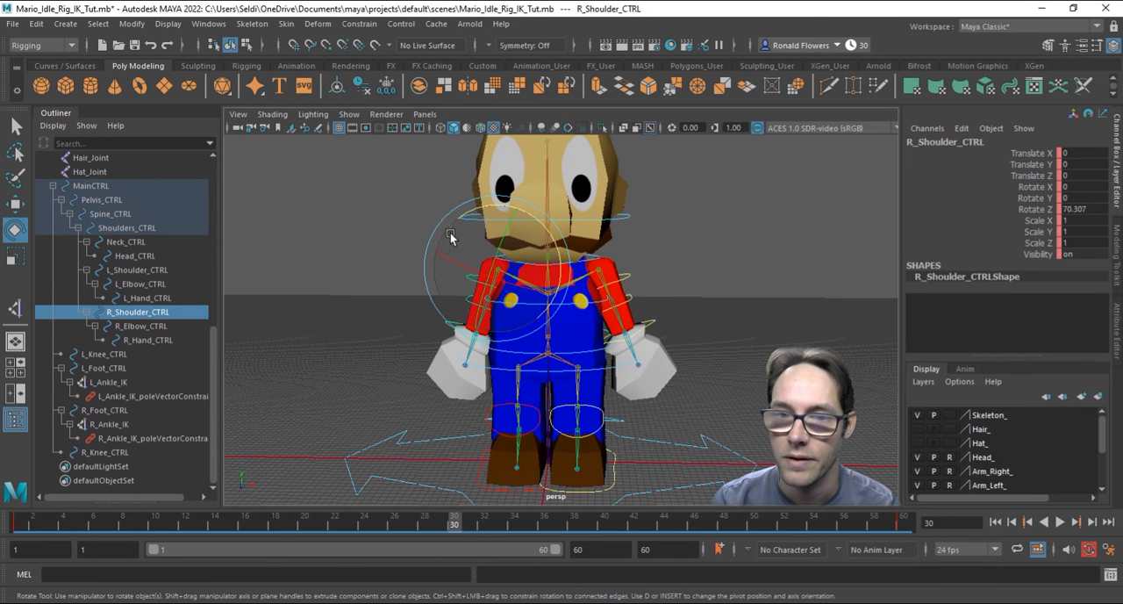
drag(474, 209, 499, 255)
click(733, 341)
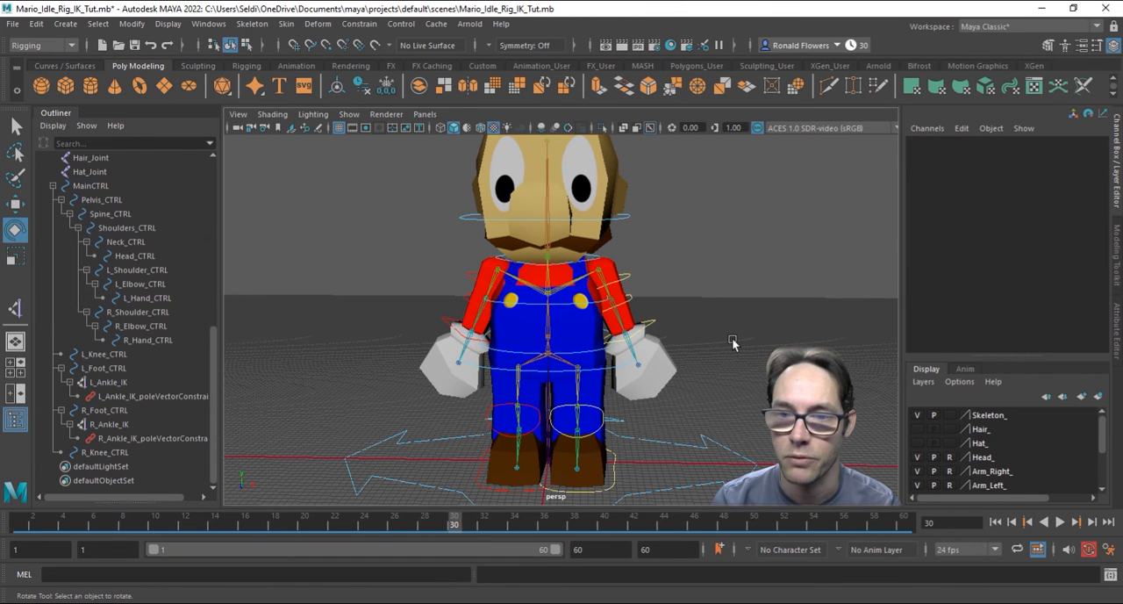
Step: Select all controls from MainCTRL through R_Knee_CTRL and key the arm pose at frame 30
click(91, 186)
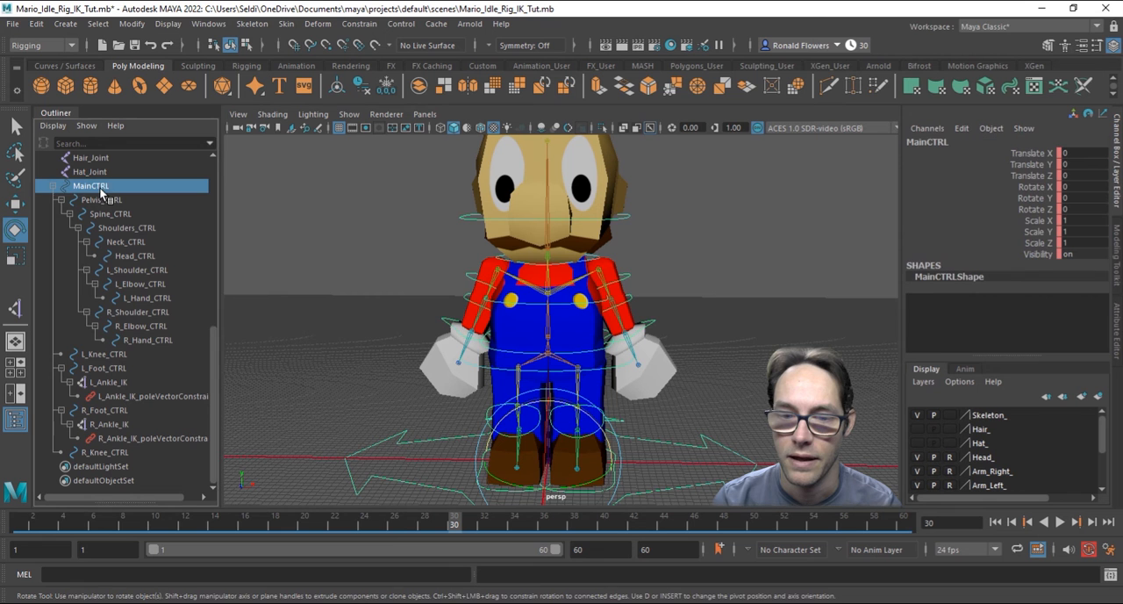
shift+click(124, 454)
click(531, 488)
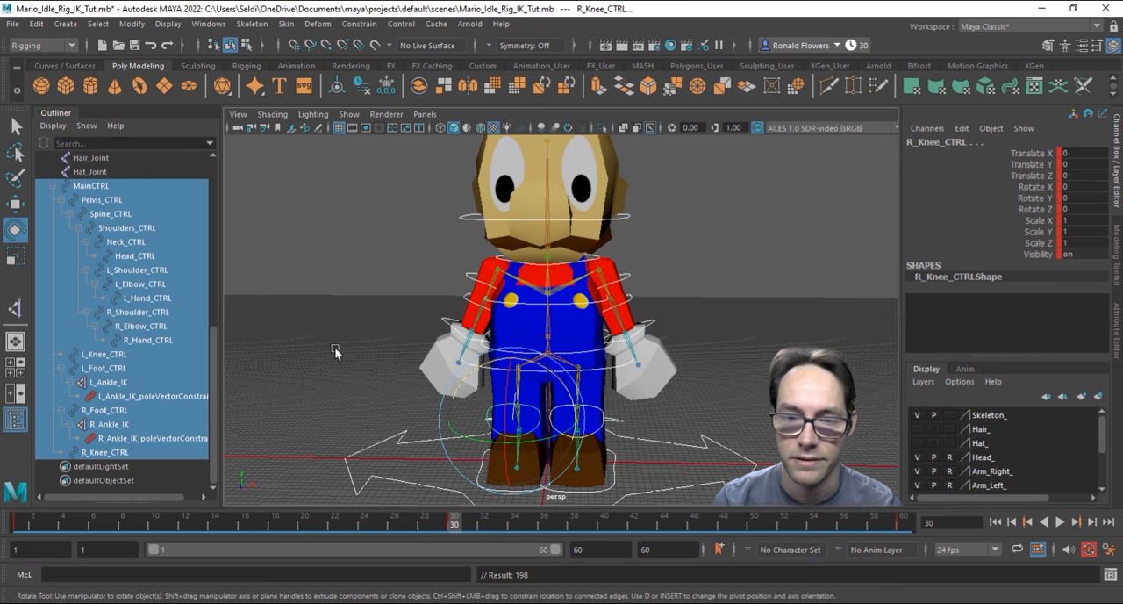
Step: Play back the animation, check the arm motion from an angled view, and clear the selection
click(1060, 522)
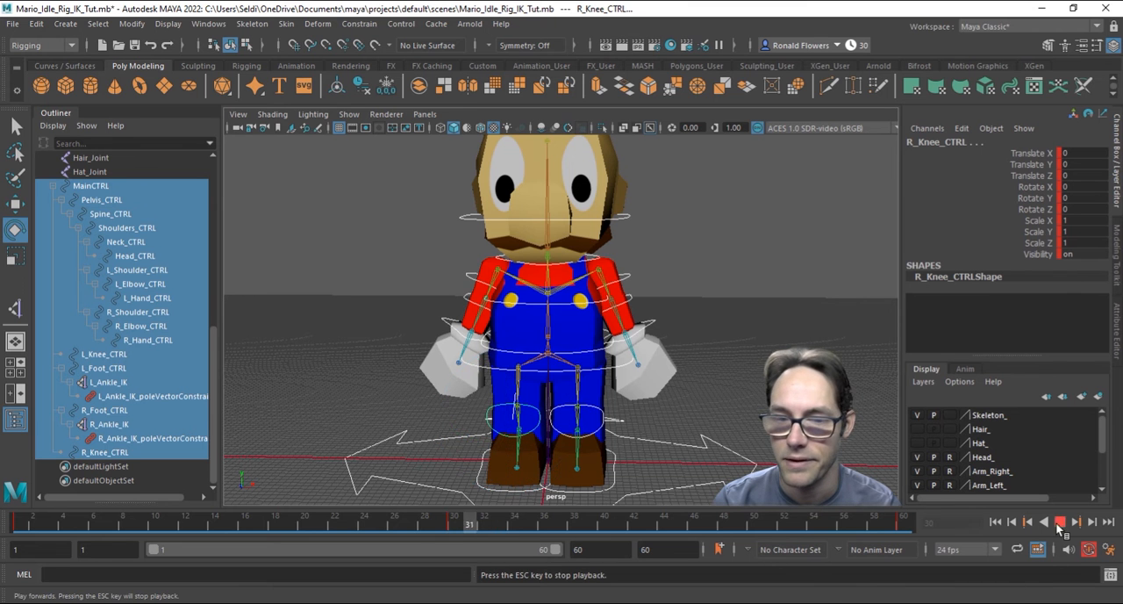
alt+drag(811, 430, 745, 428)
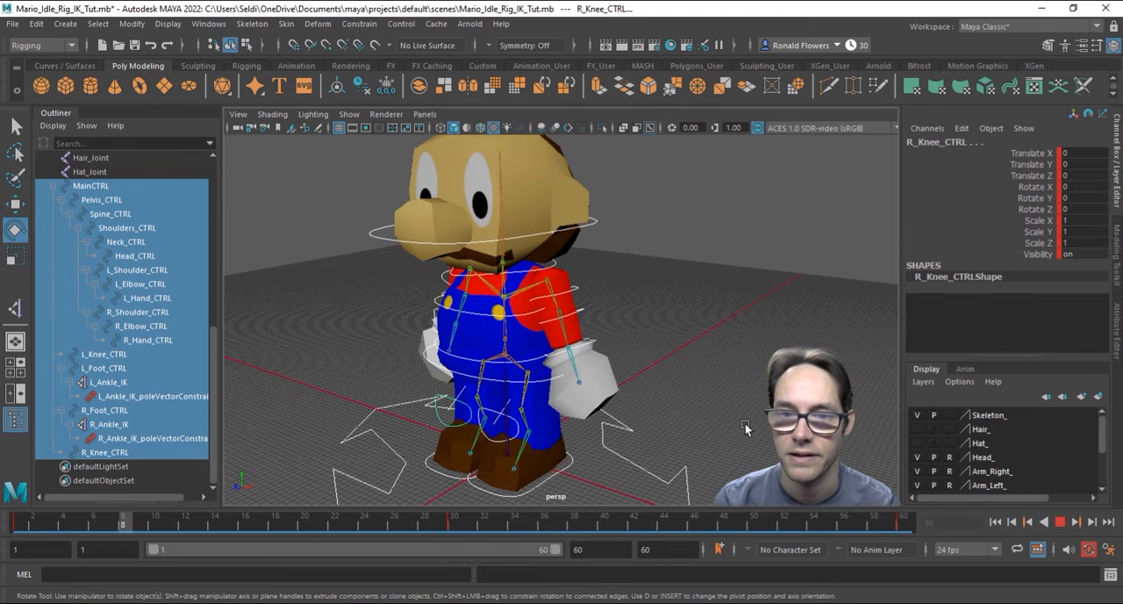
click(1059, 523)
alt+drag(628, 433, 645, 434)
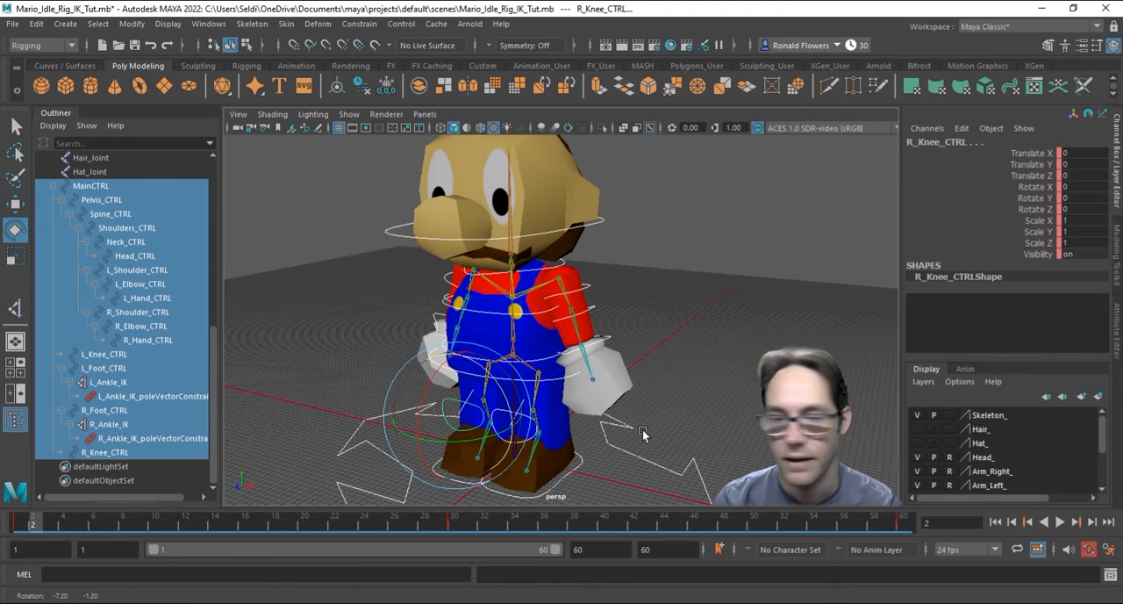
click(673, 369)
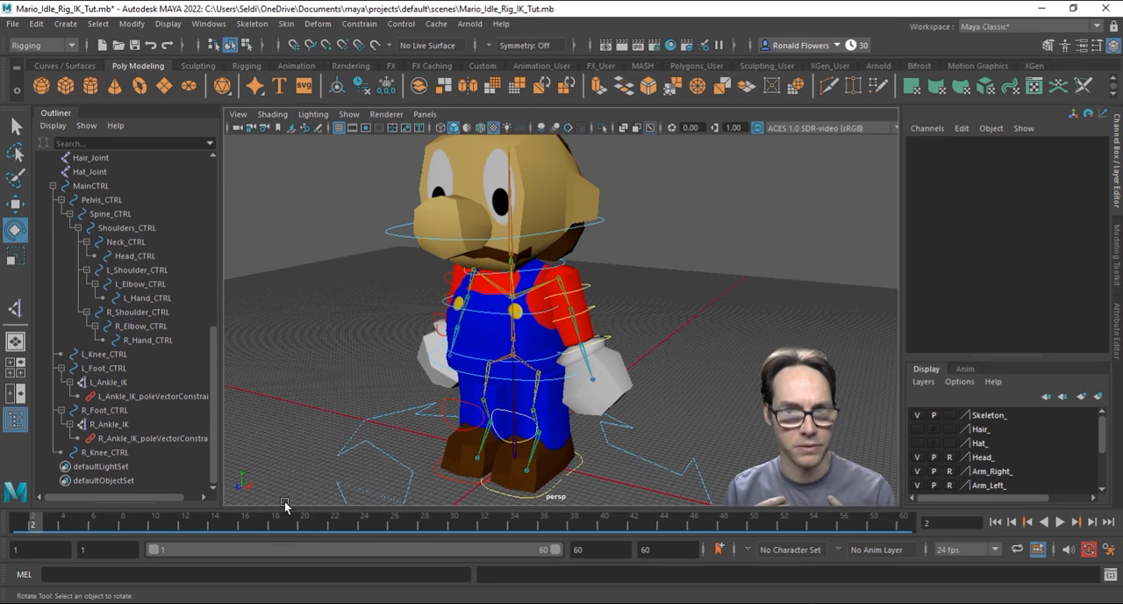
Step: At frame 30, lower the pelvis control slightly to a Translate Y of about -0.63
click(23, 526)
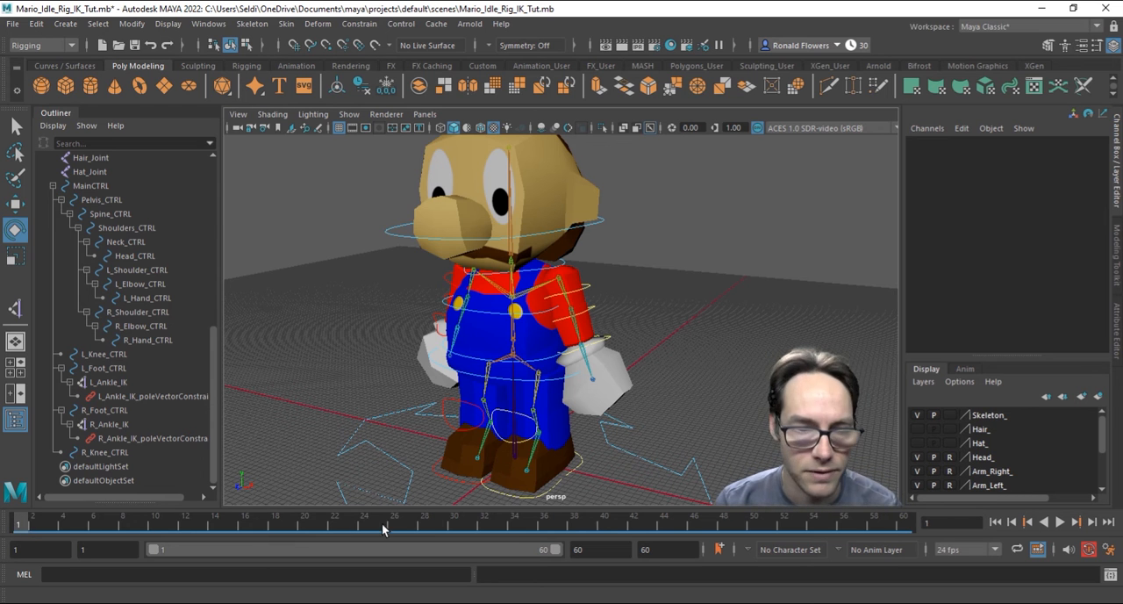
click(455, 525)
scroll(507, 433, up, 3)
alt+drag(535, 437, 552, 433)
click(582, 399)
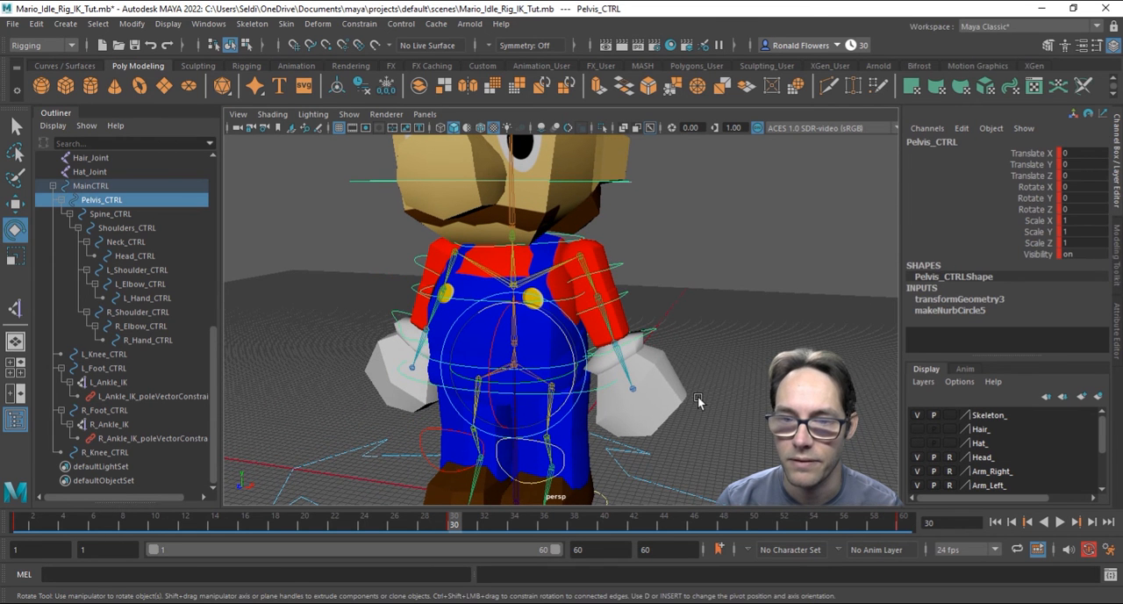
key(w)
scroll(630, 401, down, 3)
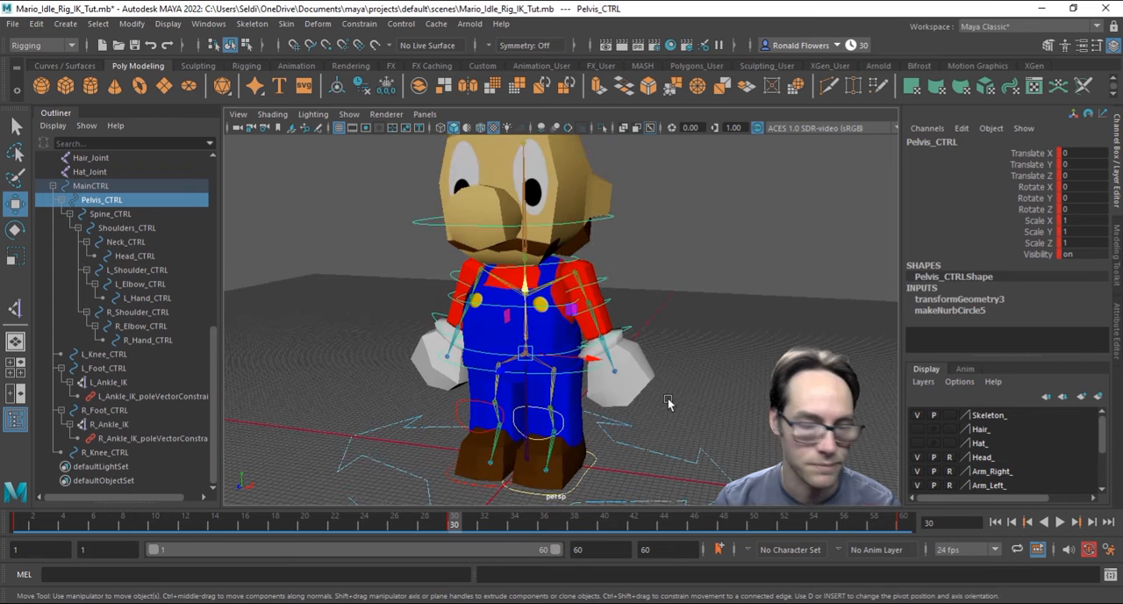
alt+drag(669, 401, 652, 401)
click(518, 301)
drag(516, 289, 516, 293)
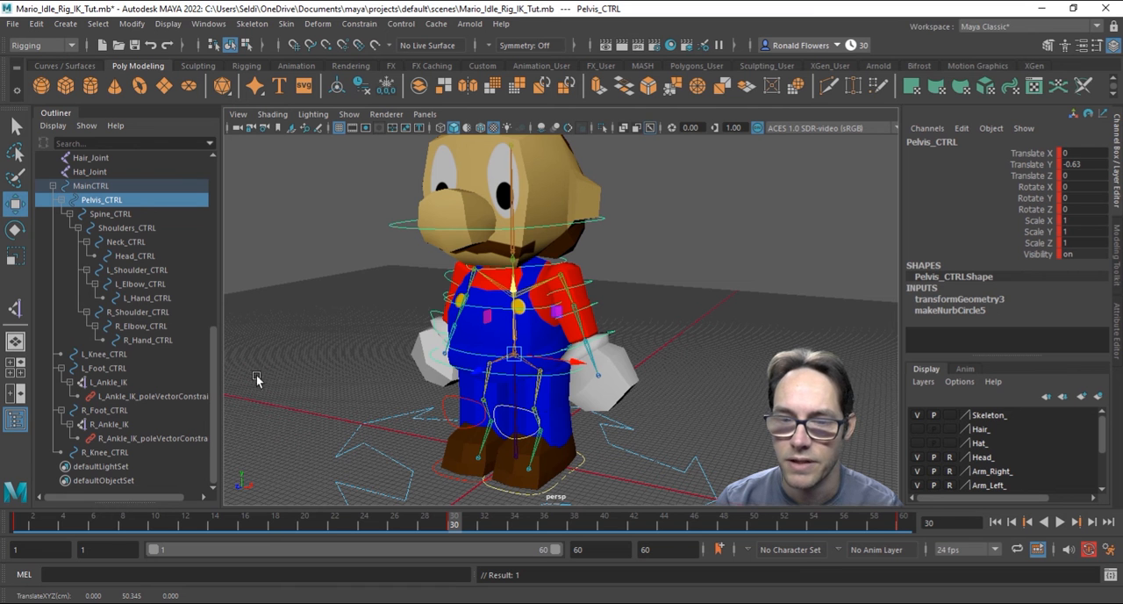
Step: Select all controls from MainCTRL through R_Knee_CTRL and key the lowered pelvis pose at frame 30
click(114, 186)
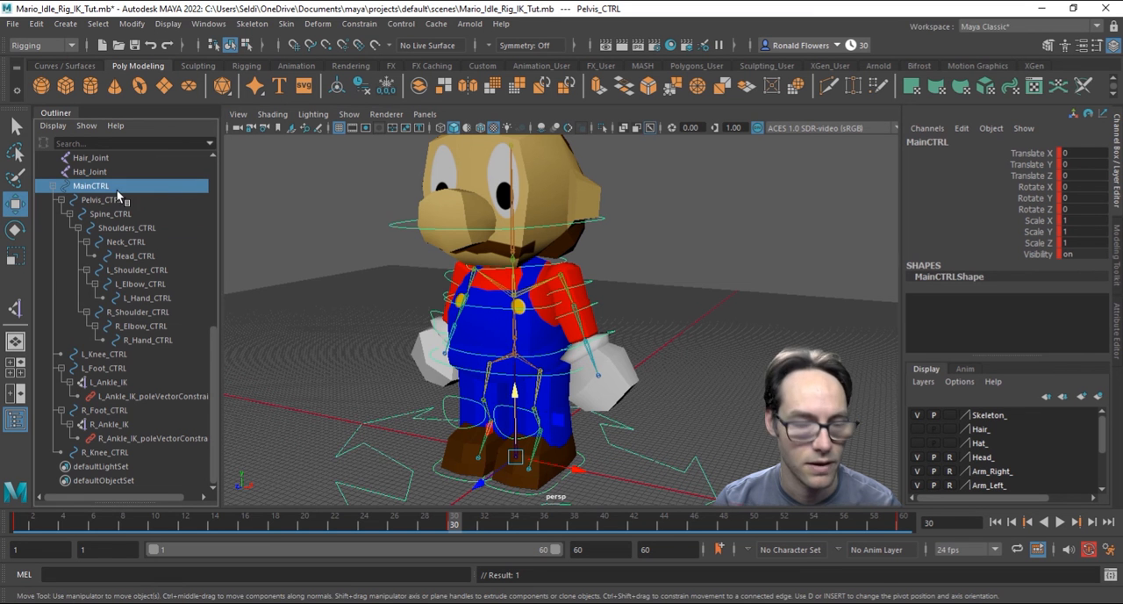
shift+click(114, 452)
key(s)
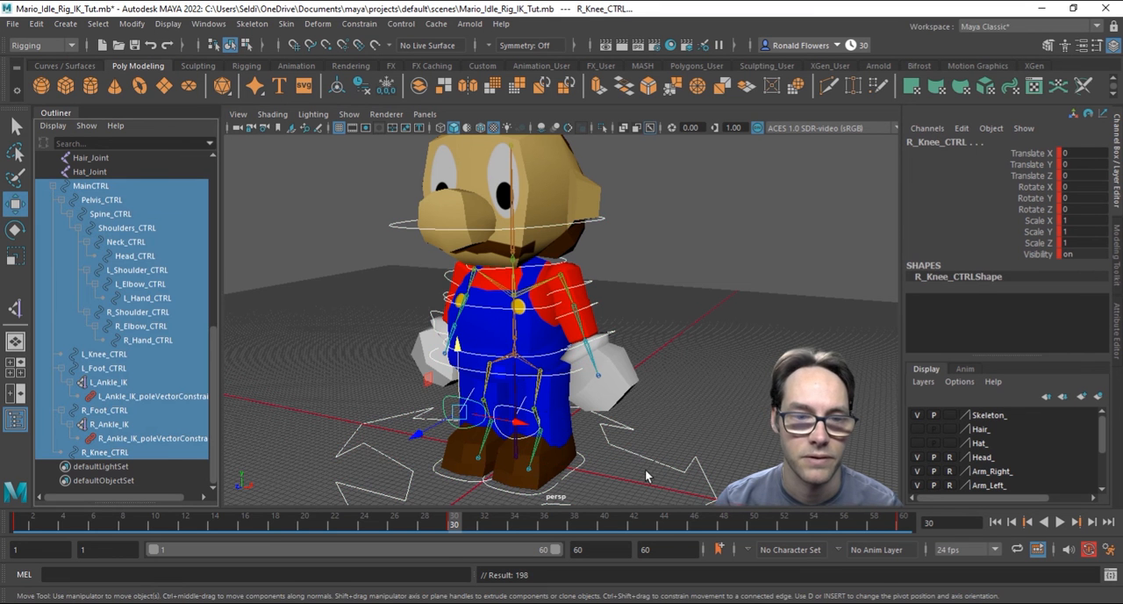
Step: Play back the loop with nothing selected to examine the combined arm and pelvis motion, and scrub the timeline through to frame 52
click(1060, 522)
click(762, 434)
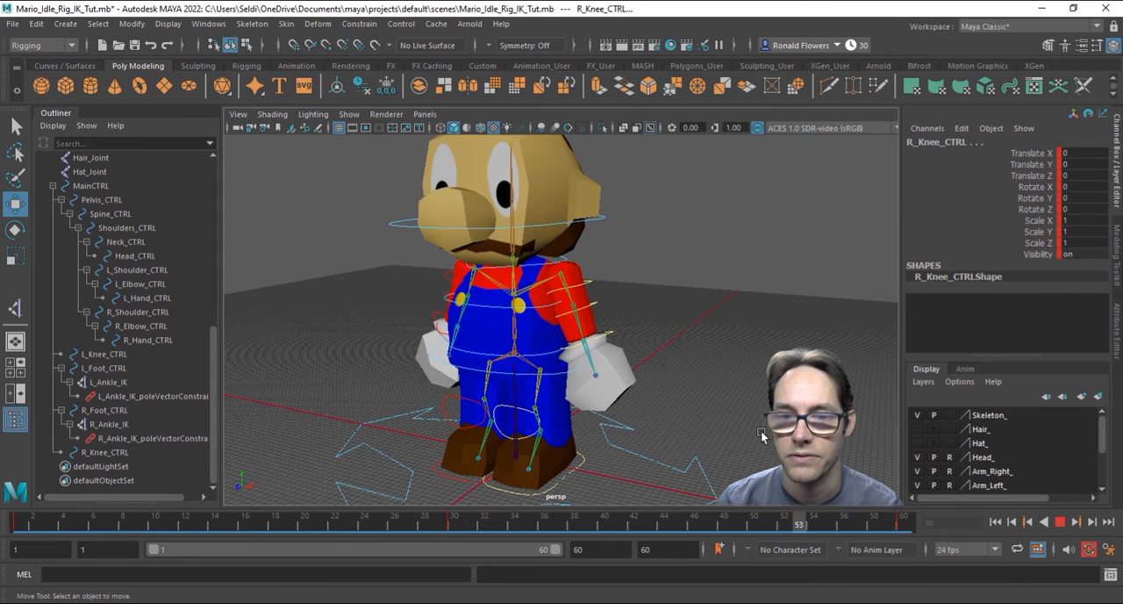
scroll(762, 436, down, 2)
alt+drag(762, 434, 797, 358)
scroll(664, 357, up, 3)
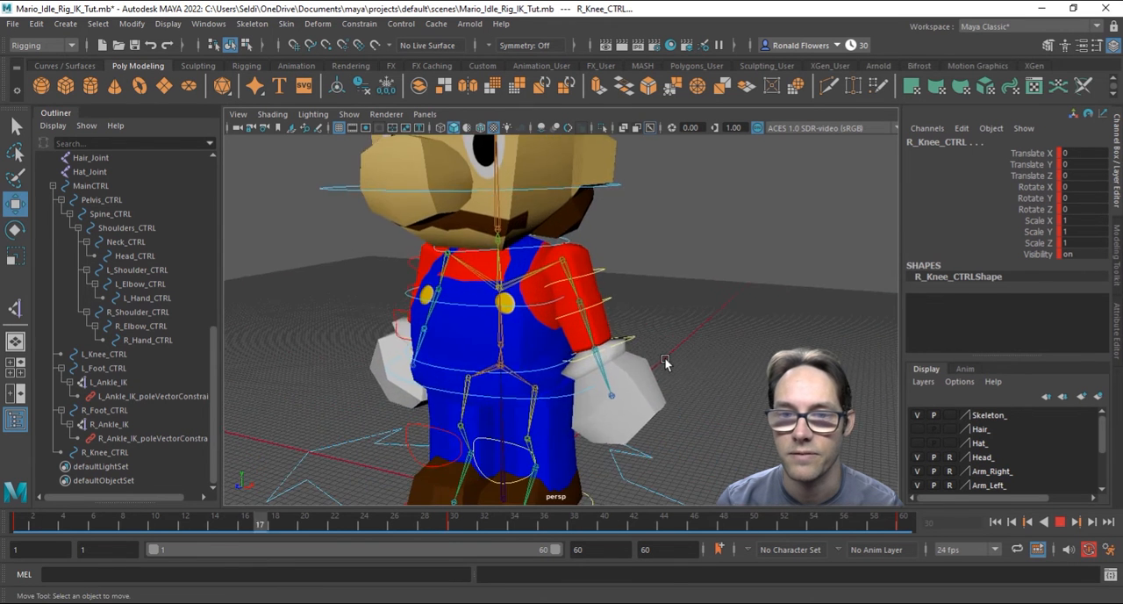
scroll(731, 380, down, 1)
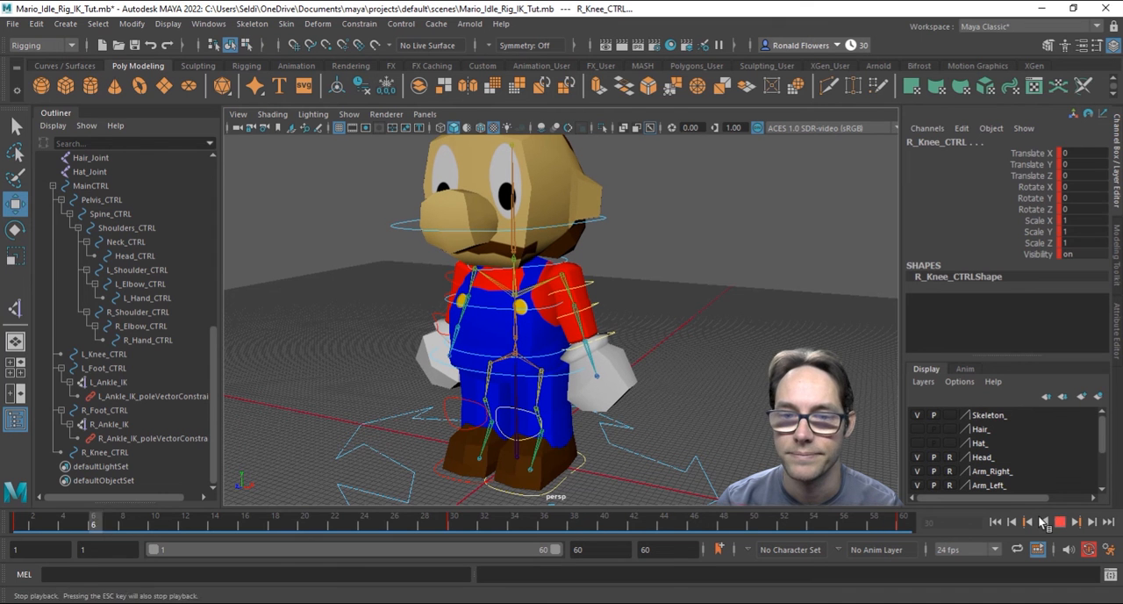
click(1060, 522)
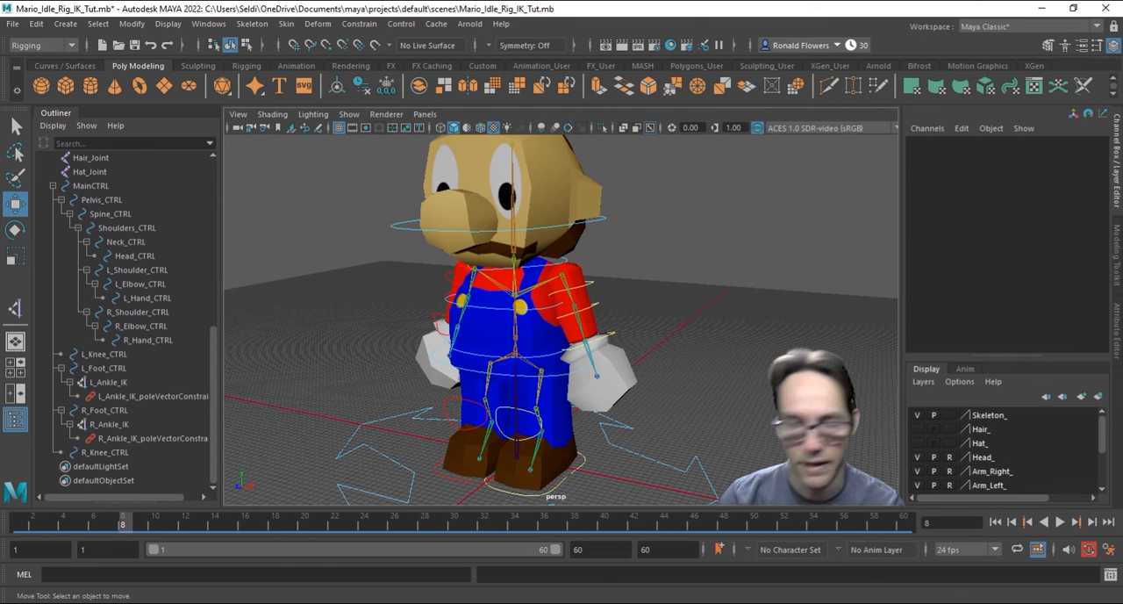
click(21, 525)
mouse_move(21, 525)
mouse_down()
mouse_move(873, 529)
mouse_move(740, 529)
mouse_move(769, 527)
mouse_up()
scroll(740, 431, down, 4)
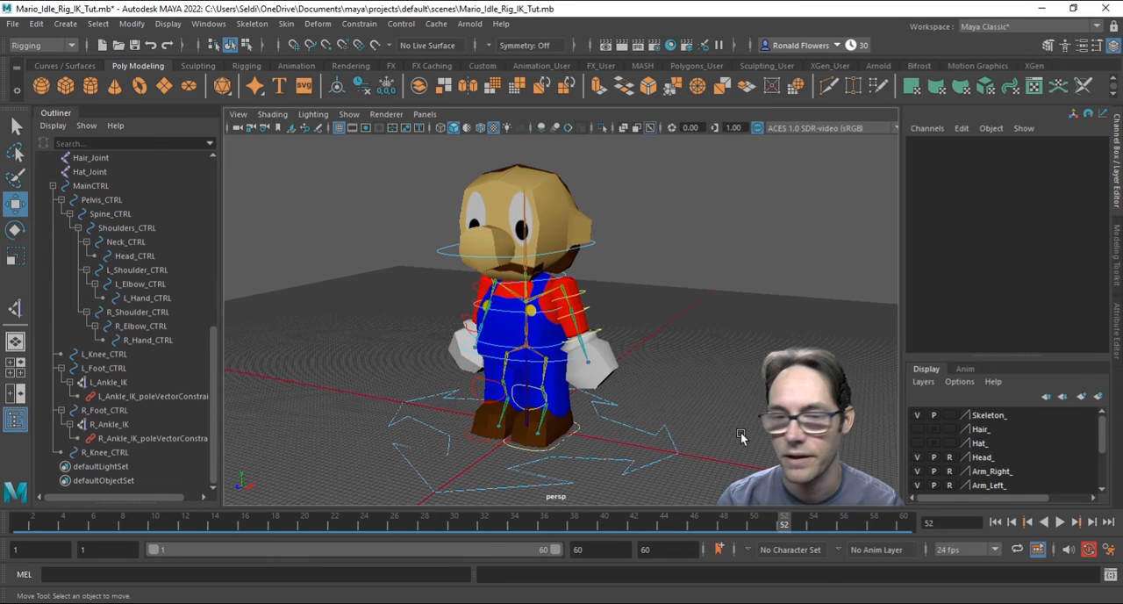